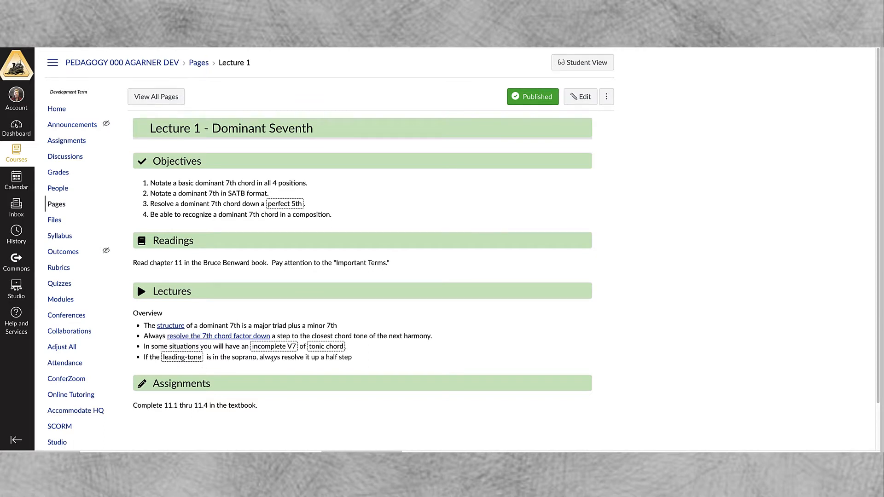
Examine the Lecture 1 popups on "incomplete V7", "tonic chord", "perfect 5th" with its Intervals Lecture link, and "structure"
mouse_move(273, 352)
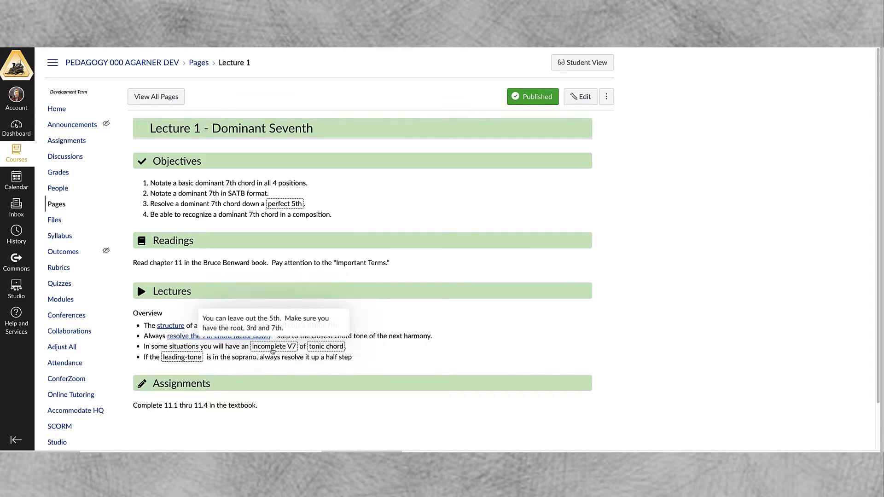
mouse_move(321, 348)
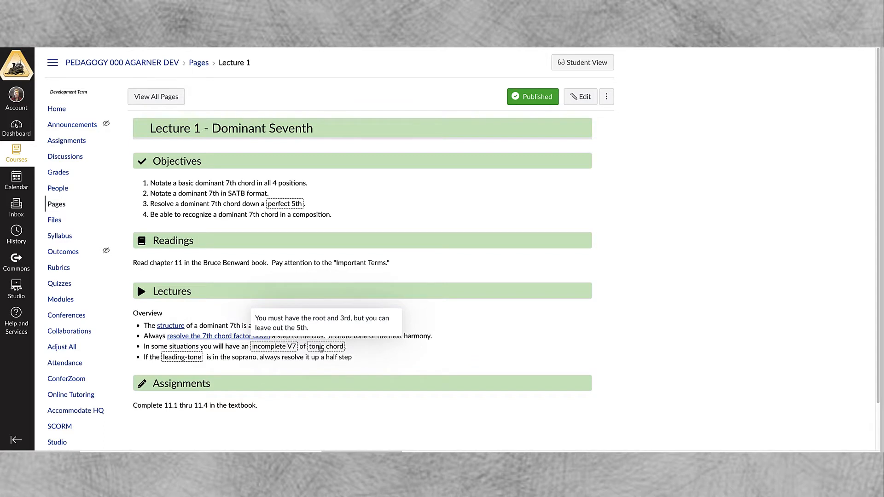
mouse_move(299, 203)
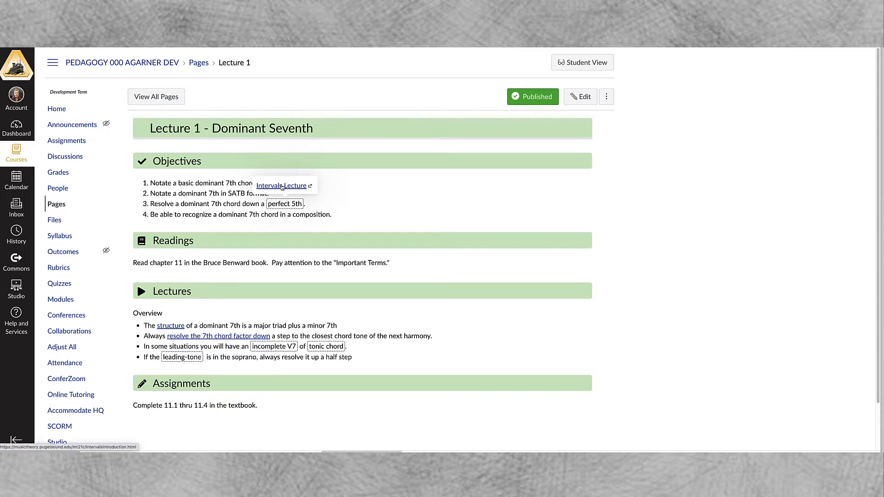
left_click(282, 185)
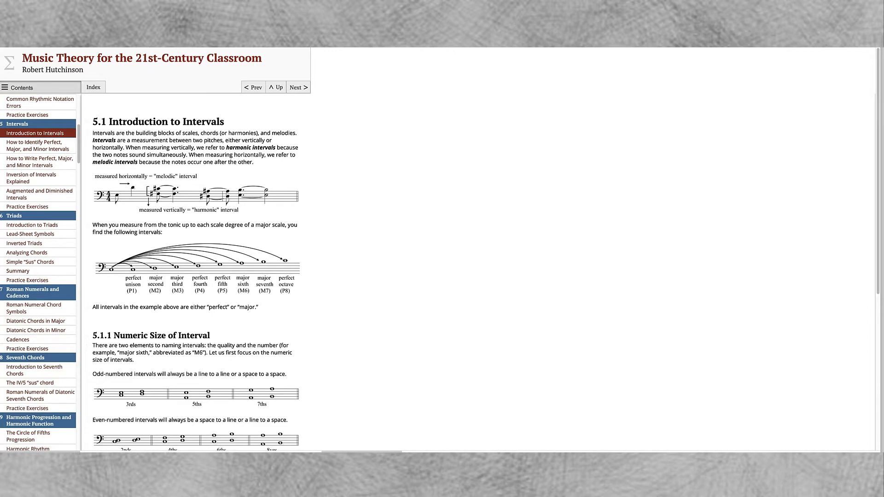
key("super+w")
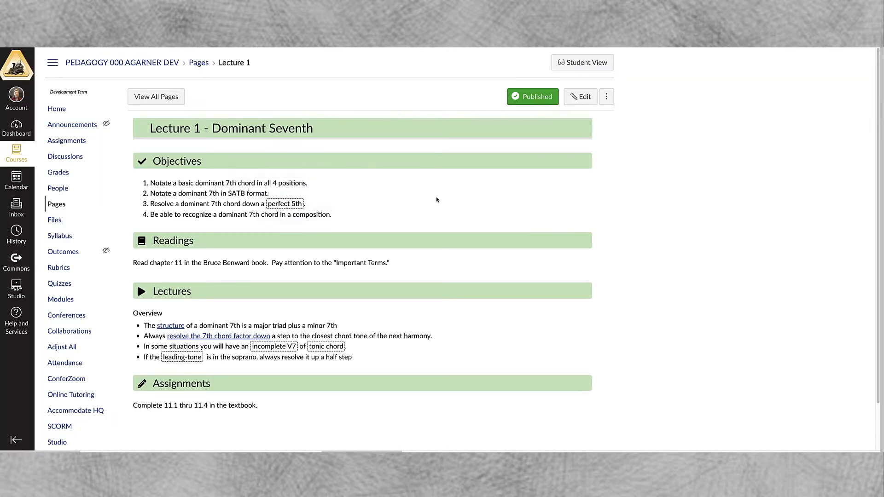
left_click(170, 325)
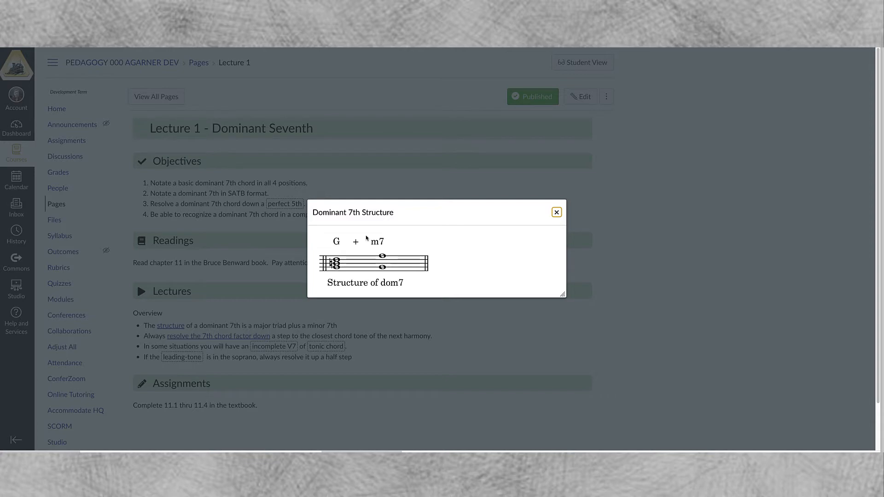
left_click(557, 212)
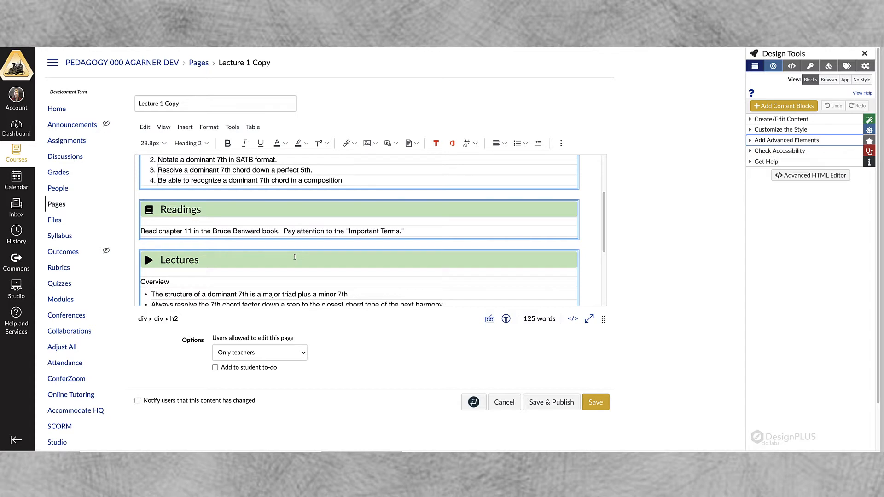
Review the Lecture 1 Copy content in the editor and the comfort level options in the Design Tools settings
scroll(296, 260, "down", 3)
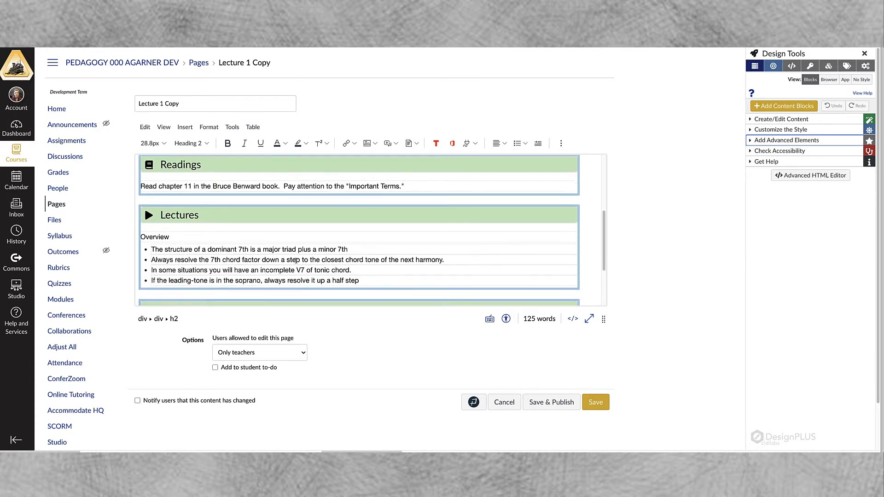
scroll(296, 261, "up", 1)
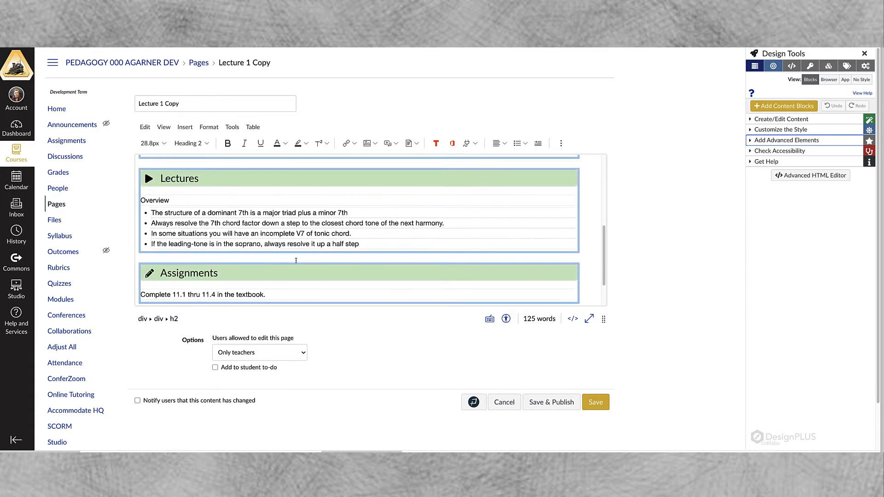
scroll(296, 260, "up", 3)
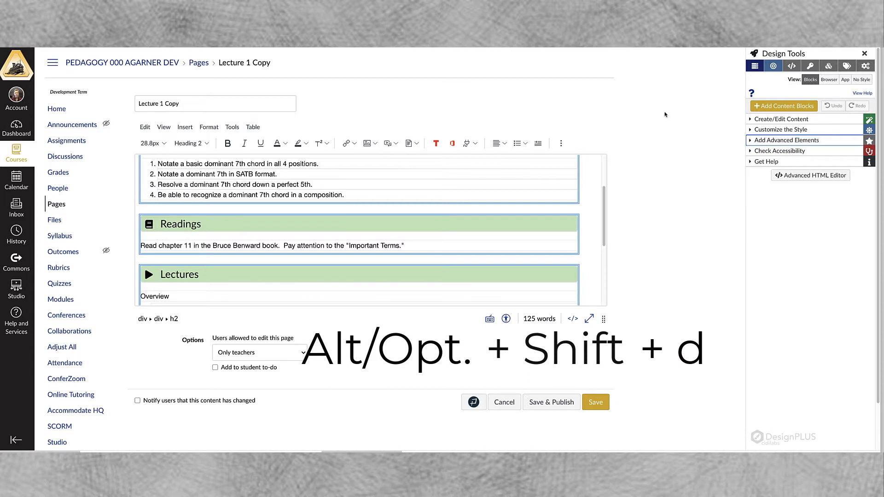
left_click(865, 67)
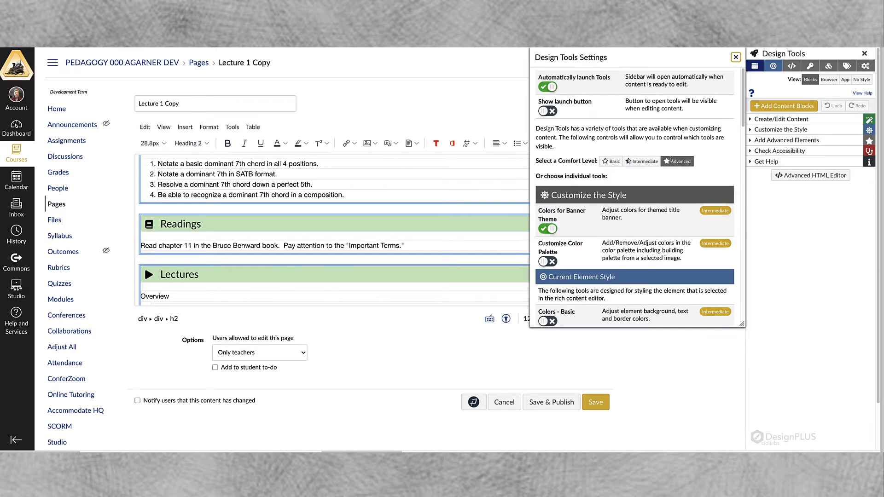
left_click(735, 57)
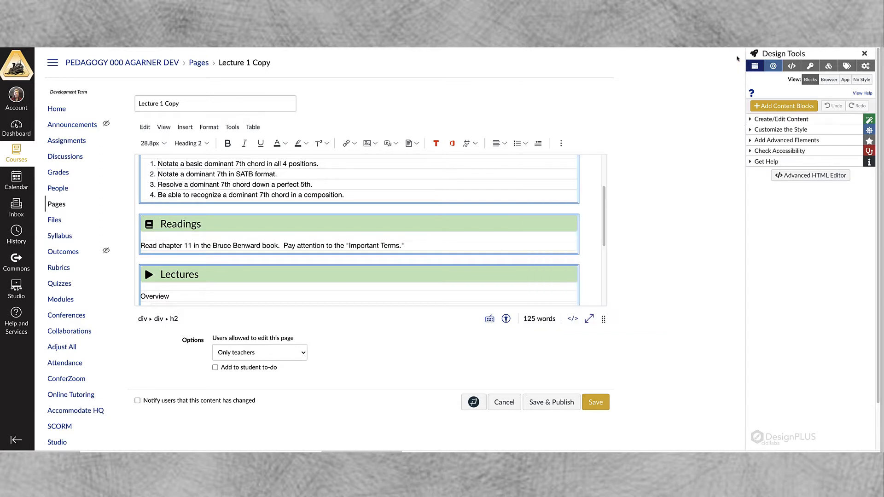
Add a tooltip to the word "leading-tone" in the last Lectures bullet using the Popup Content tools
left_click(751, 141)
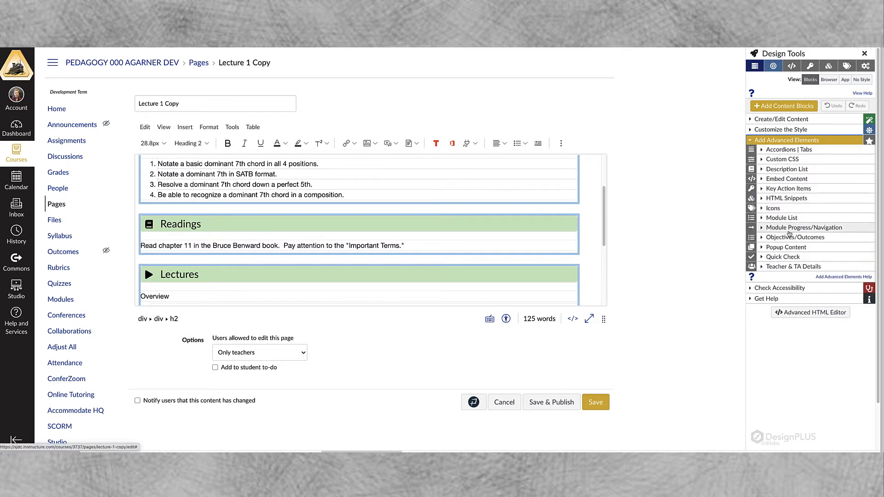
left_click(761, 249)
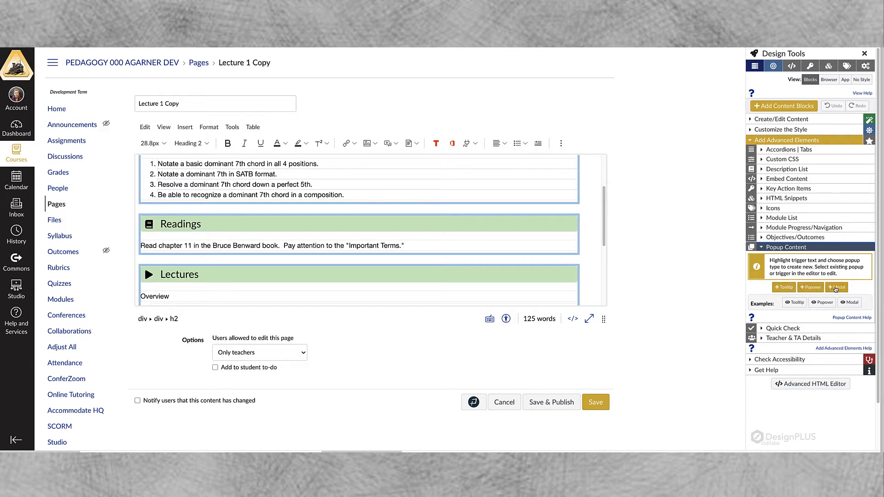
mouse_move(800, 306)
scroll(233, 200, "down", 4)
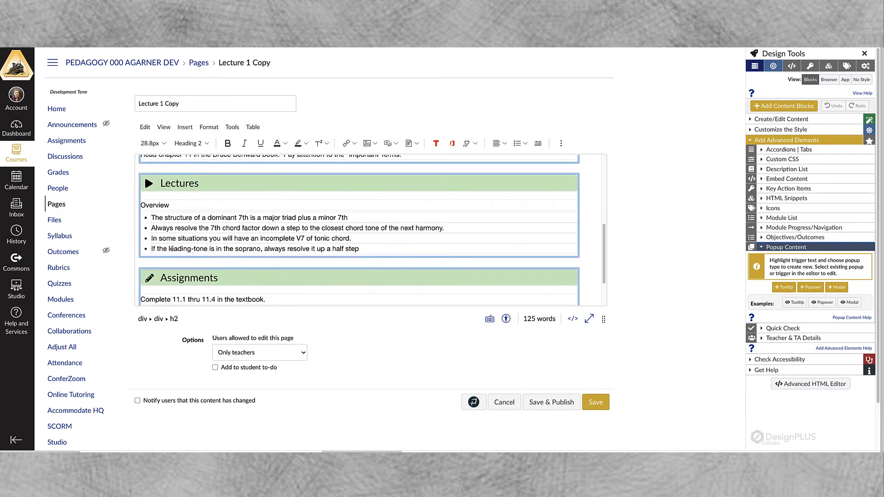
left_click_drag(168, 249, 207, 250)
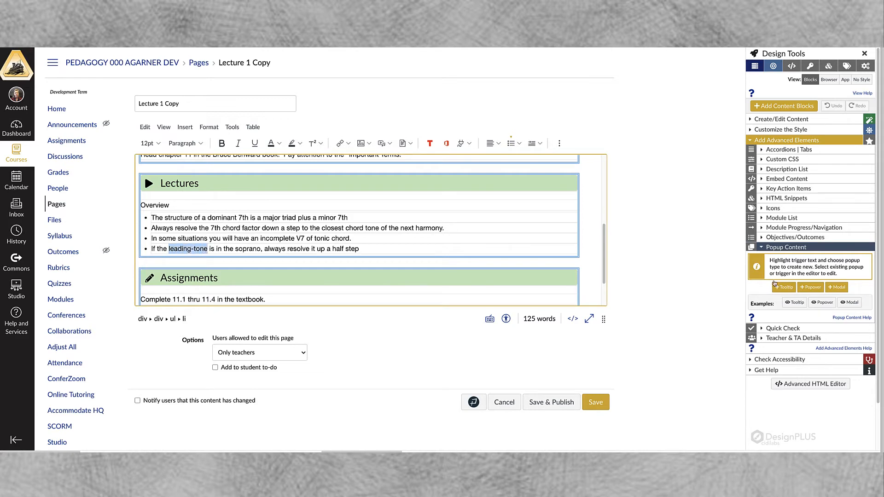
left_click(785, 288)
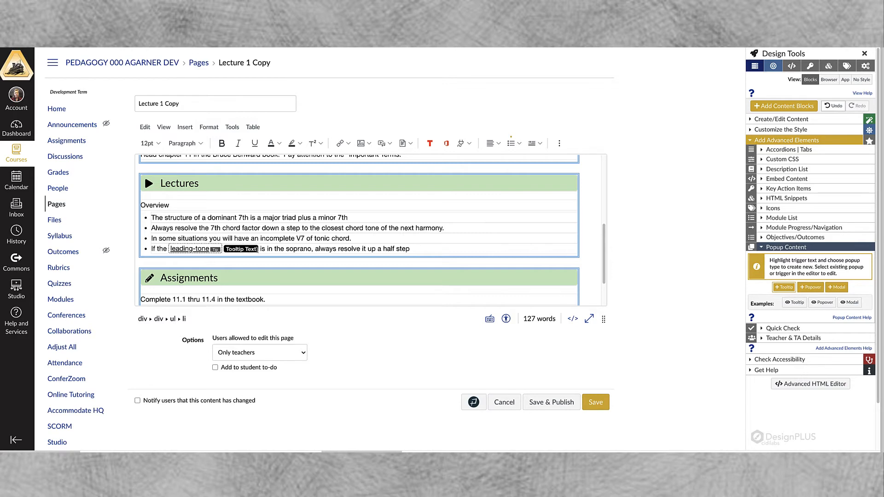
Set the leading-tone tooltip text to "7th scale degree" and save the page
left_click_drag(256, 249, 227, 249)
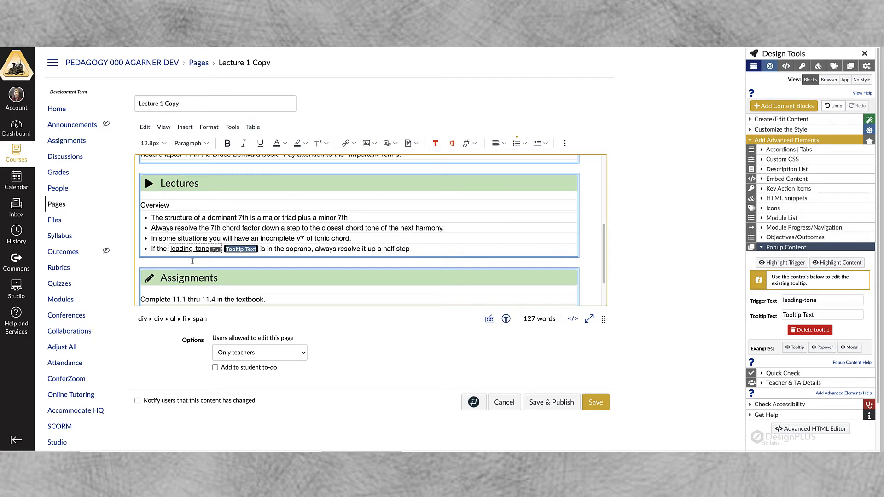
type("7th")
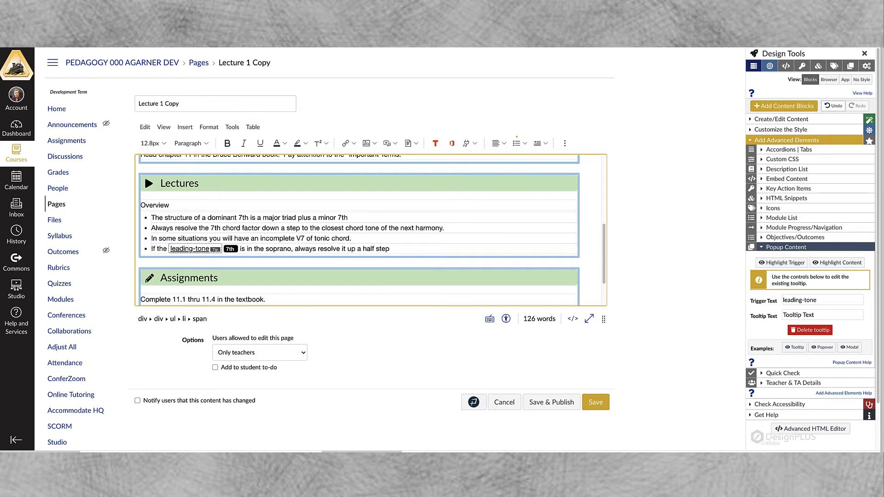
type(" scale deg")
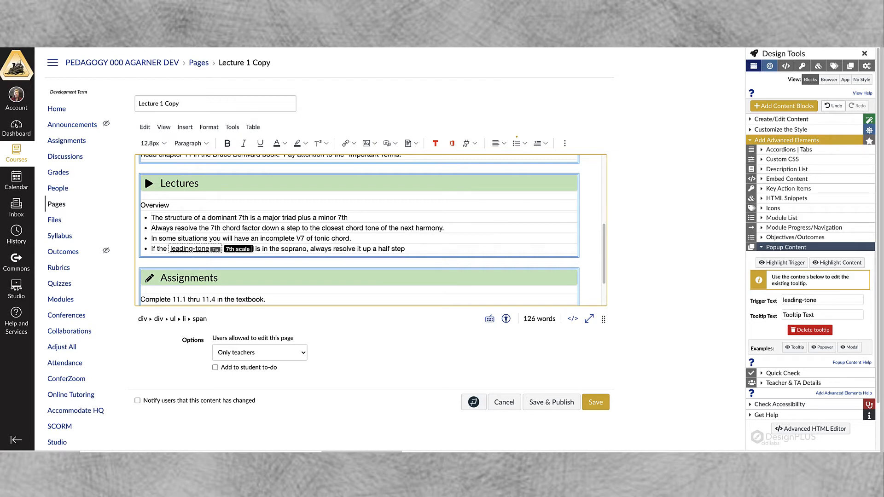
type("ree")
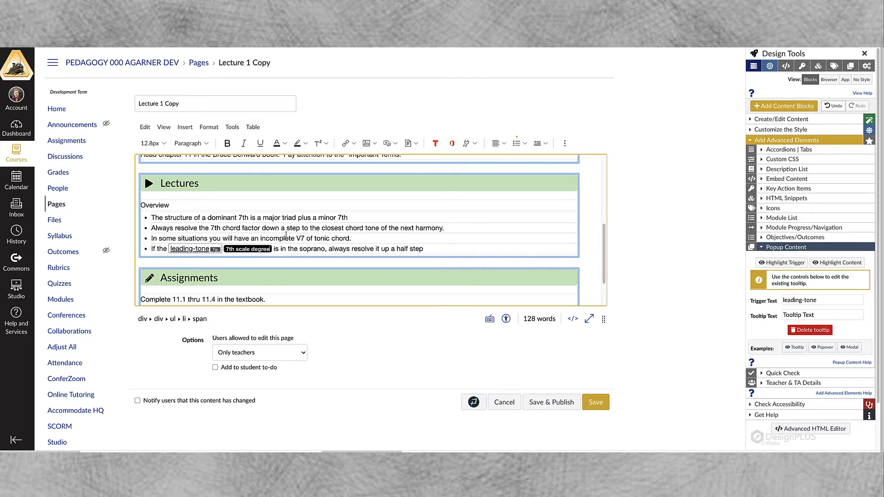
left_click(299, 237)
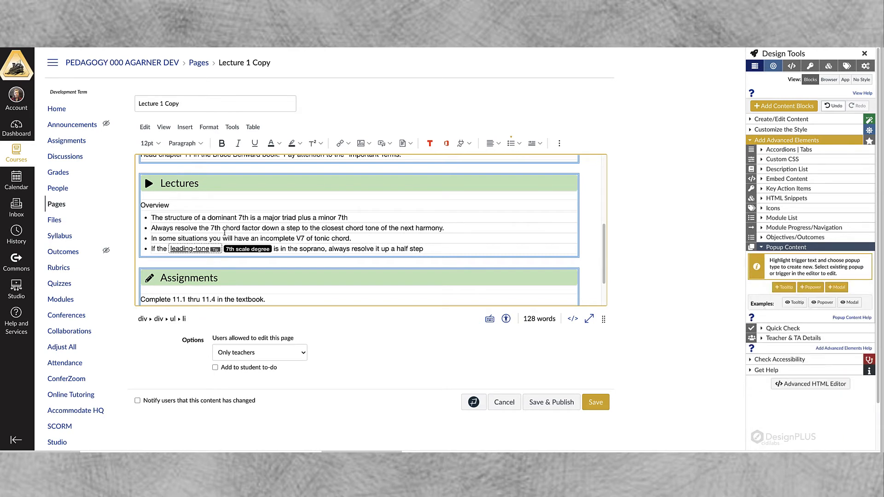
left_click(599, 404)
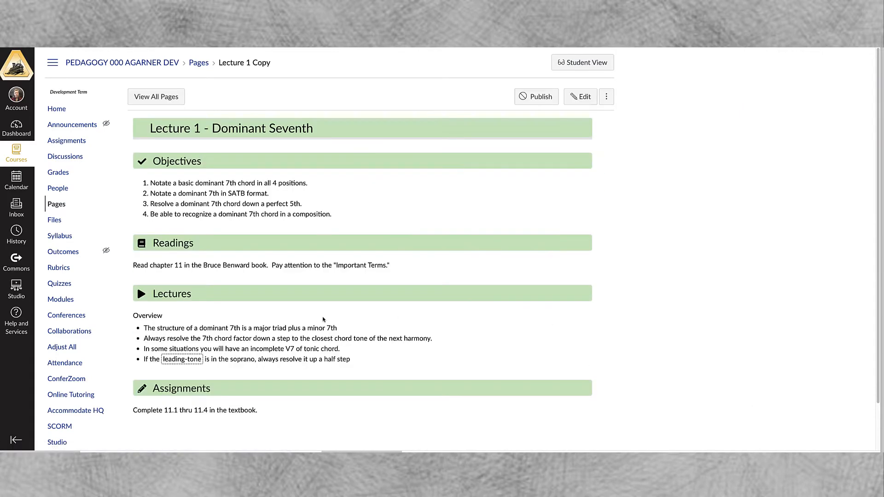
mouse_move(183, 363)
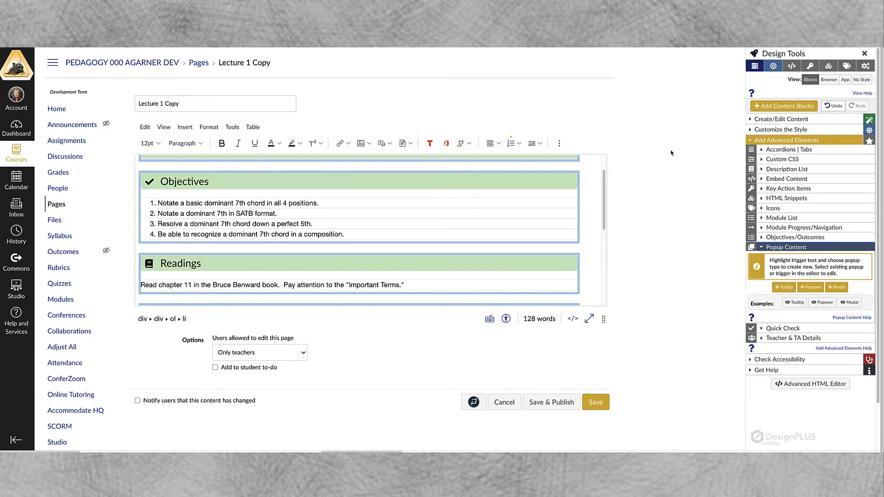
Add a popover to the words "perfect 5th." in the third objective of Lecture 1 Copy
left_click(823, 304)
left_click_drag(276, 225, 311, 224)
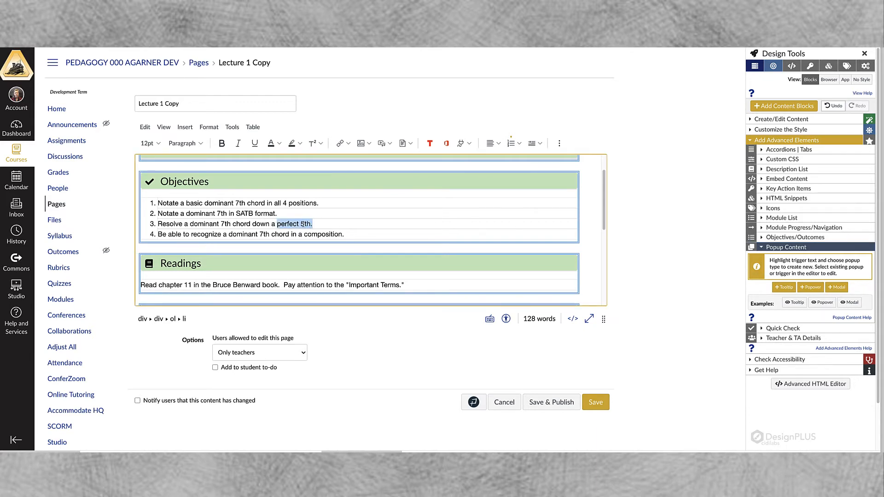
left_click(813, 288)
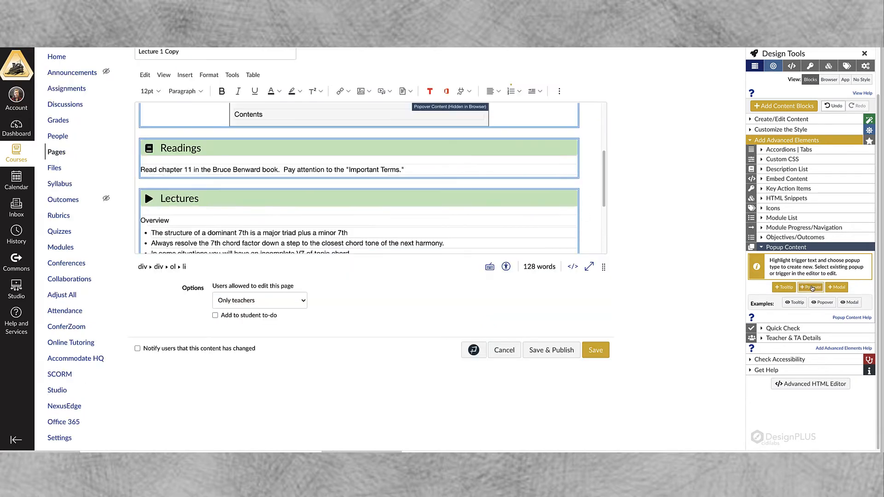
scroll(507, 156, "up", 2)
scroll(507, 156, "up", 1)
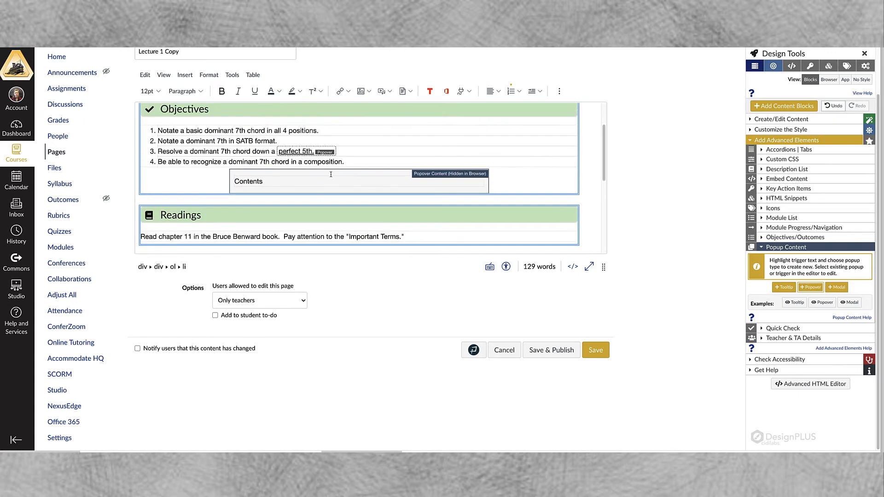
Replace the popover's placeholder contents with "Lecture on Intervals - Covers all the basic diatonic intervals."
left_click_drag(264, 182, 235, 182)
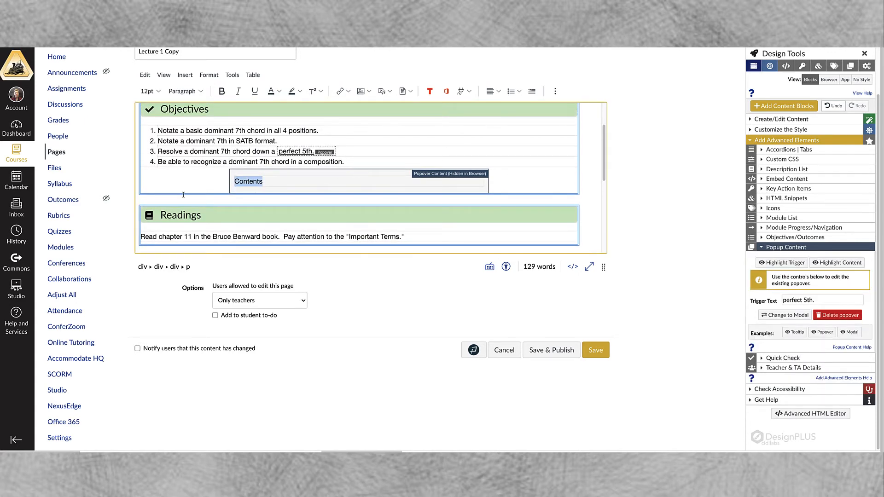
type("Lecture on Intervals")
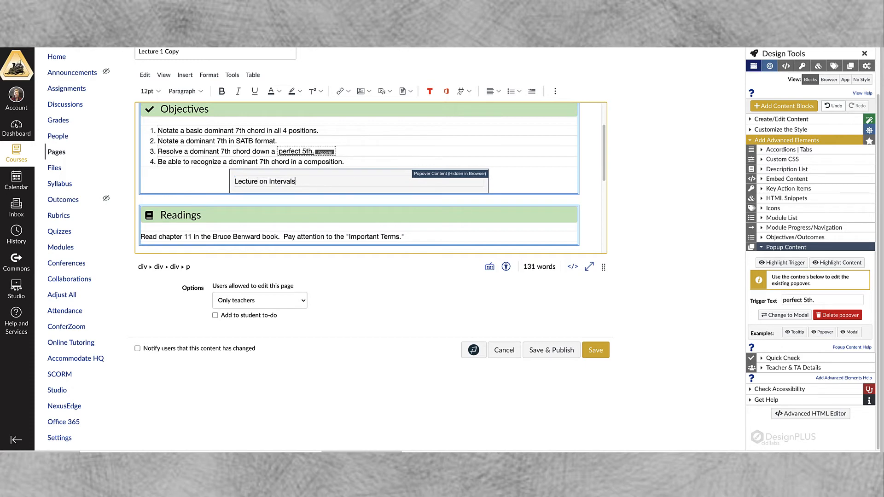
type(" - Covers all the basic da")
key("BackSpace")
type("iatonic intervals.")
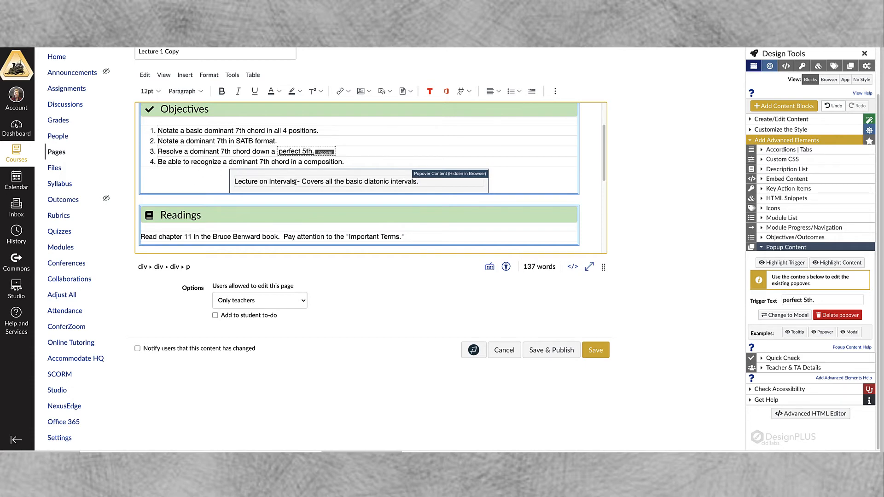
left_click_drag(295, 182, 235, 180)
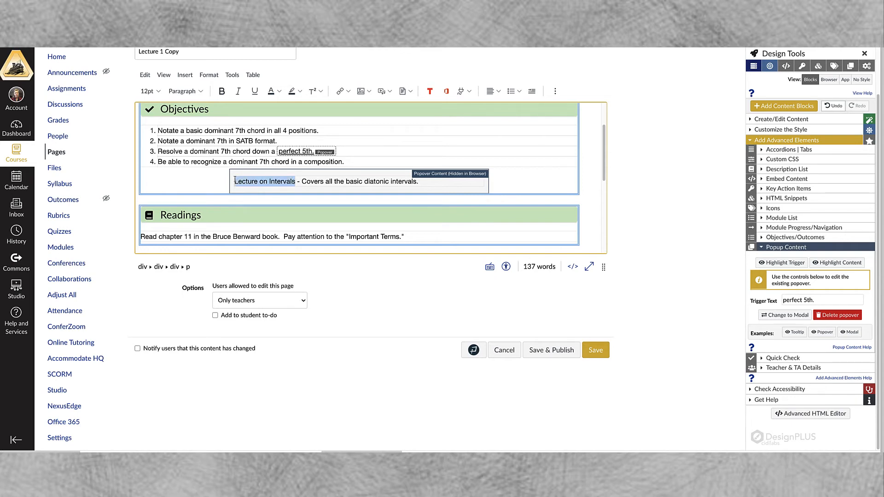
left_click(347, 91)
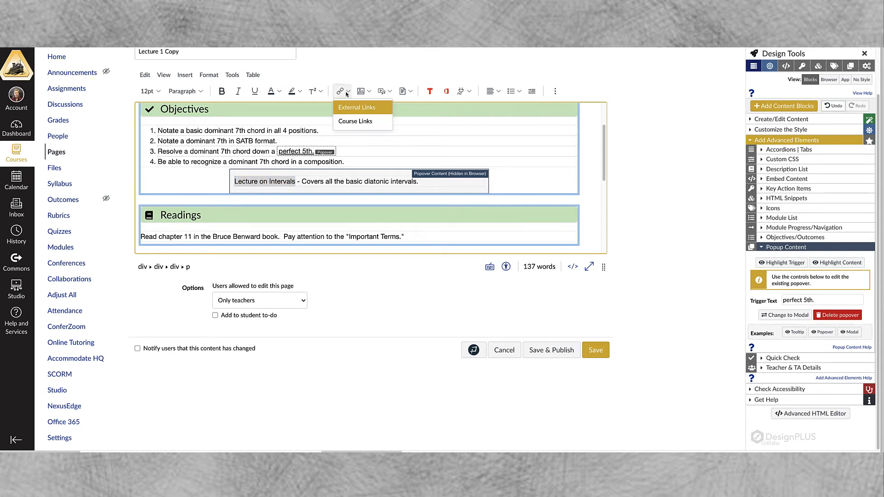
left_click(348, 109)
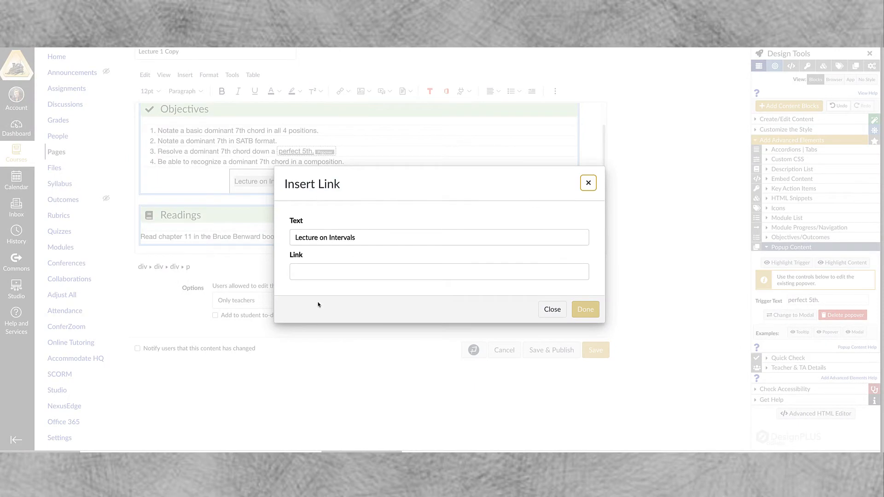
left_click(310, 275)
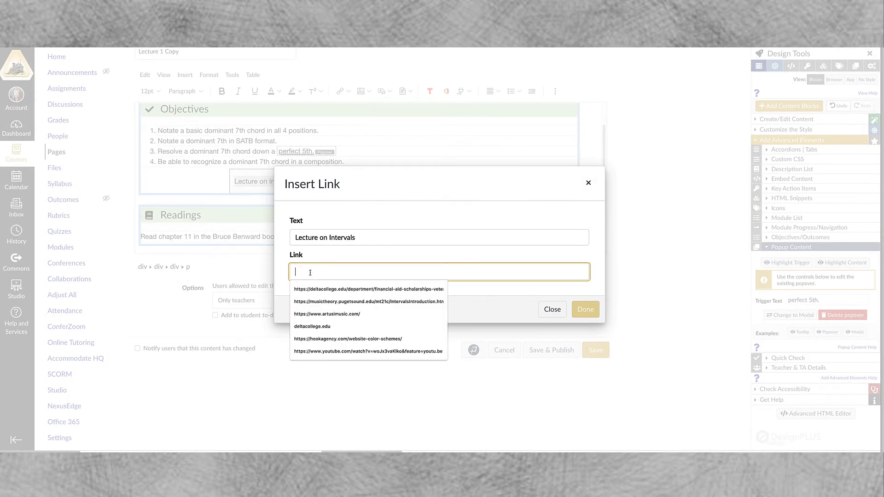
left_click(350, 302)
left_click(592, 310)
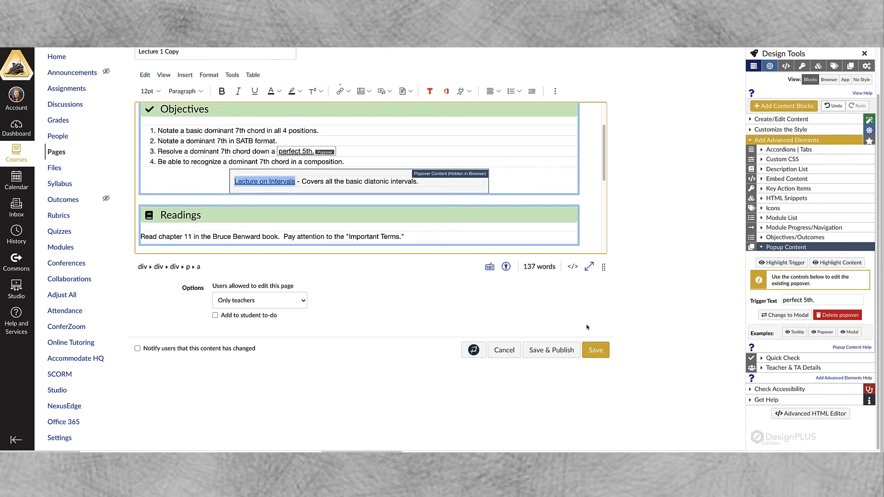
Save the page and test the "Lecture on Intervals" link in the "perfect 5th." popover, then return to the lecture page
left_click(596, 350)
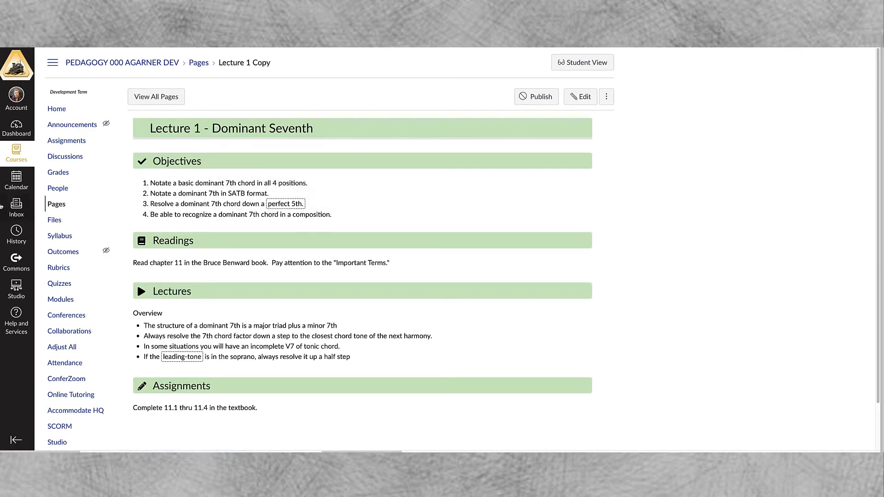
mouse_move(286, 206)
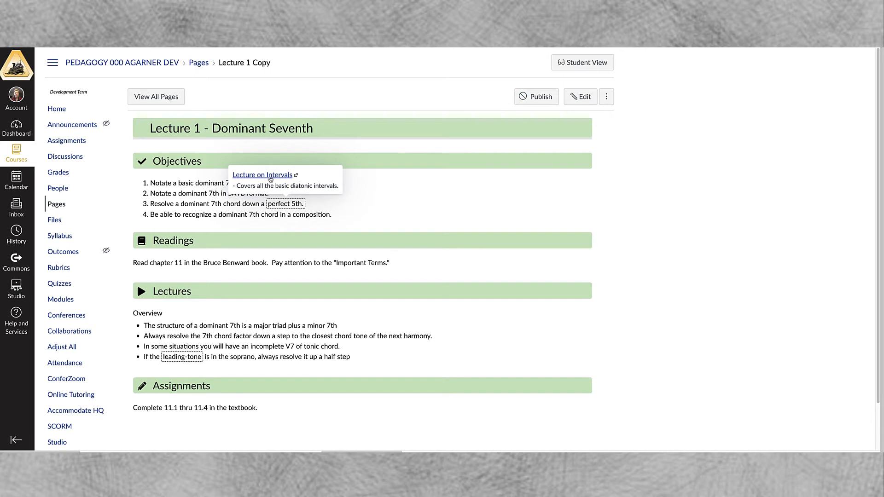
left_click(270, 179)
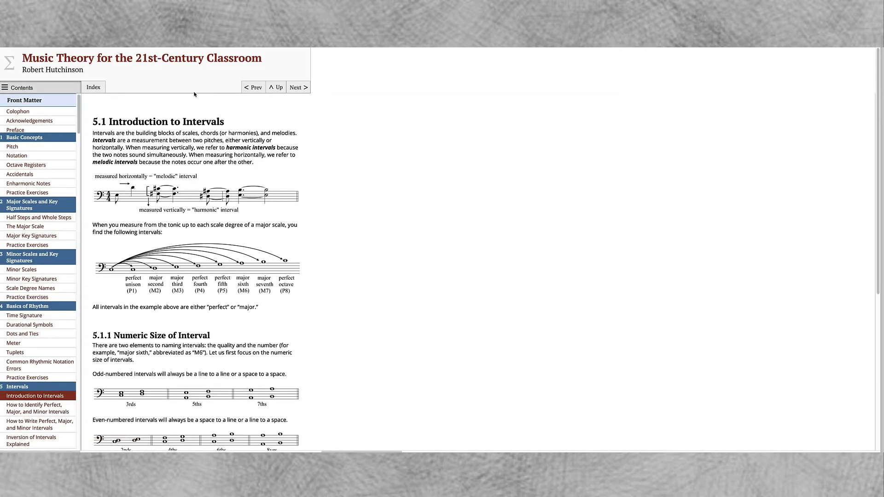
left_click(230, 23)
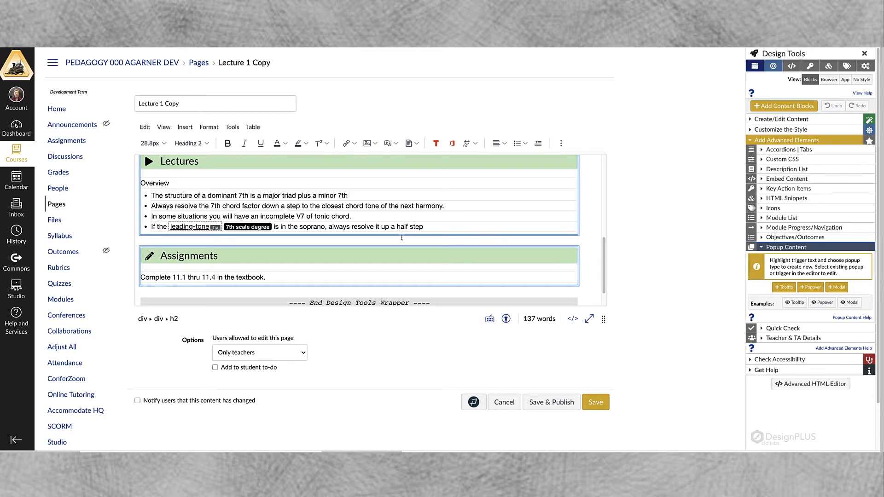
Add a modal to the words "resolve the 7th" in the second bullet of the Lectures overview
scroll(249, 238, "down", 1)
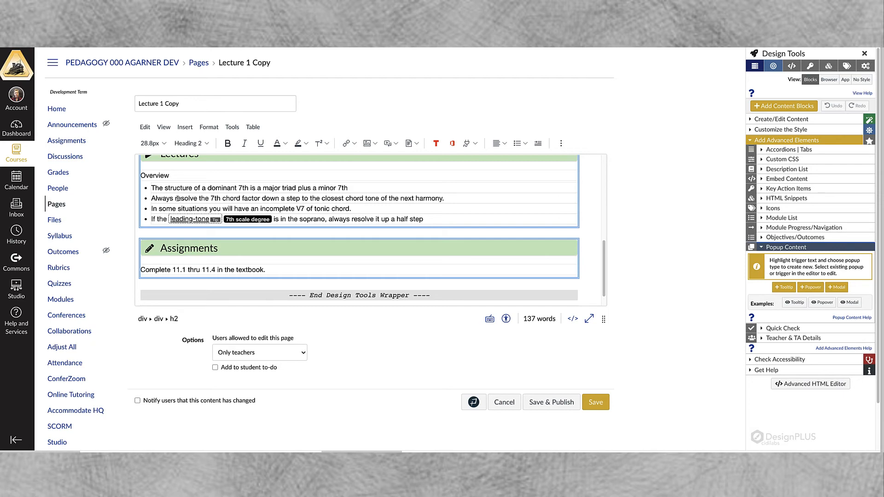
left_click_drag(175, 199, 220, 200)
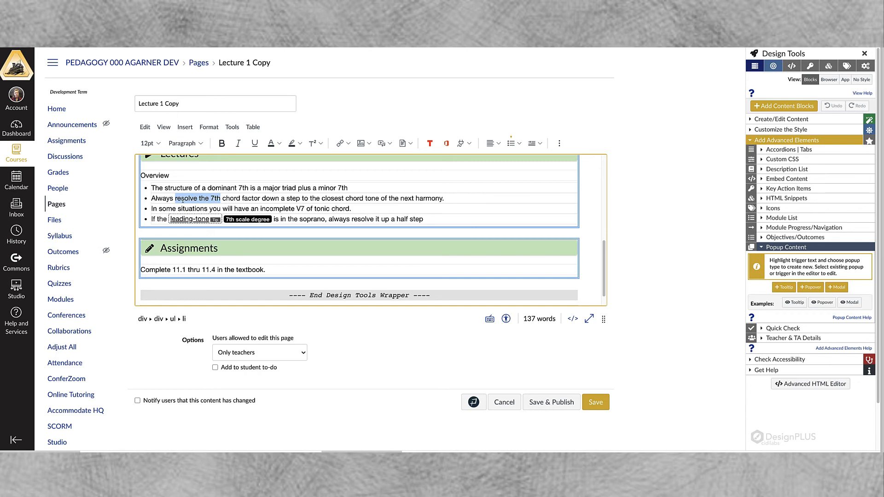
left_click(837, 287)
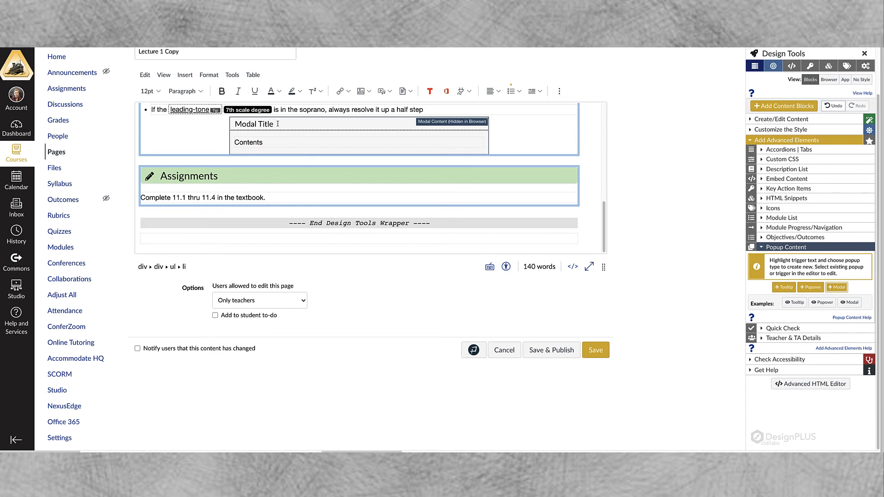
Replace the modal's placeholder title with "Resolving the 7th"
left_click_drag(276, 124, 236, 123)
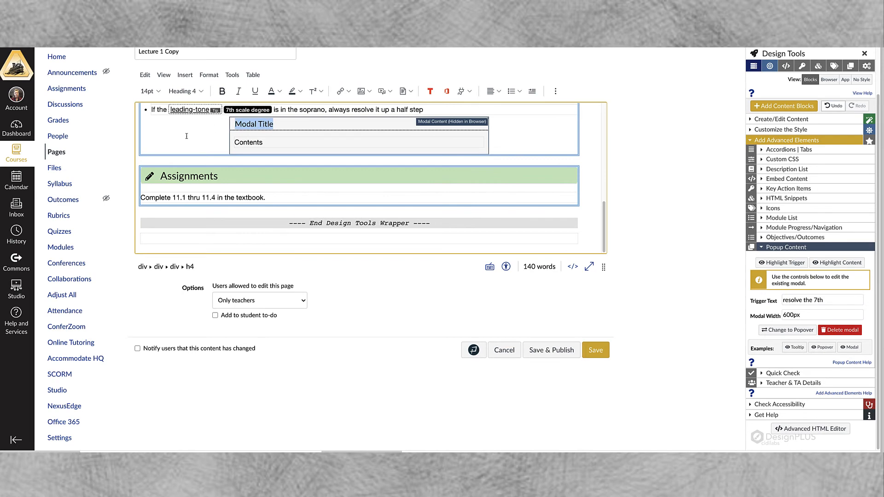
type("Resovl")
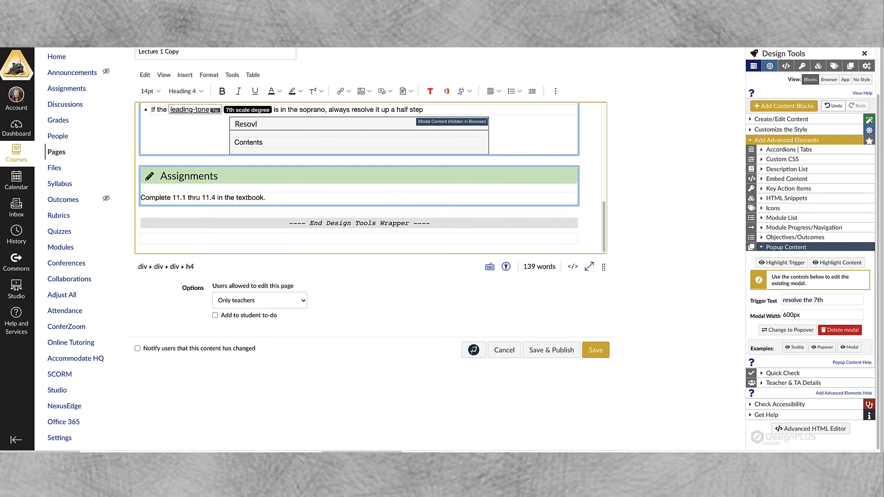
key("BackSpace")
key("BackSpace")
type("lving the 7th")
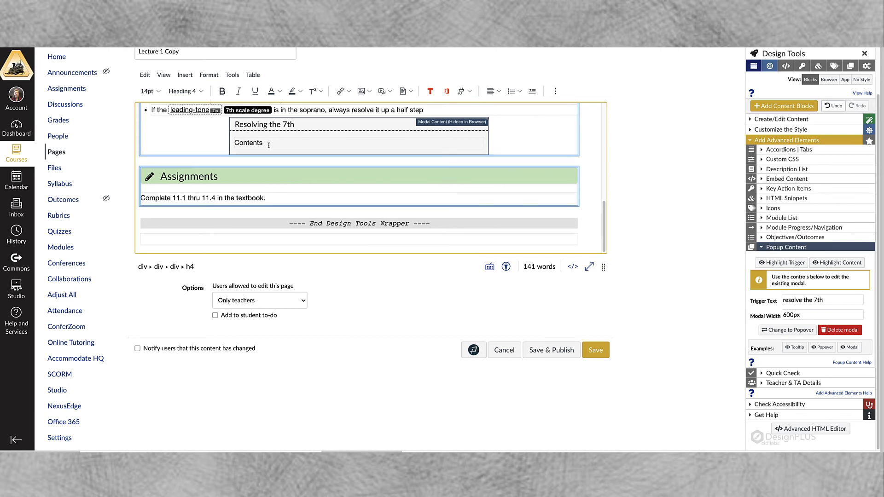
Replace the modal's placeholder contents with the image dom7_structure-2.png uploaded from the computer's Desktop
left_click_drag(263, 142, 232, 143)
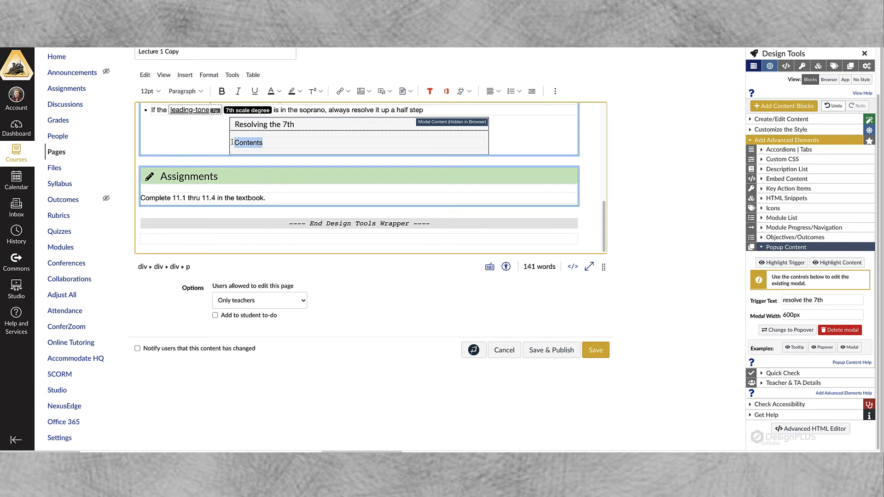
key("BackSpace")
left_click(209, 75)
left_click(188, 75)
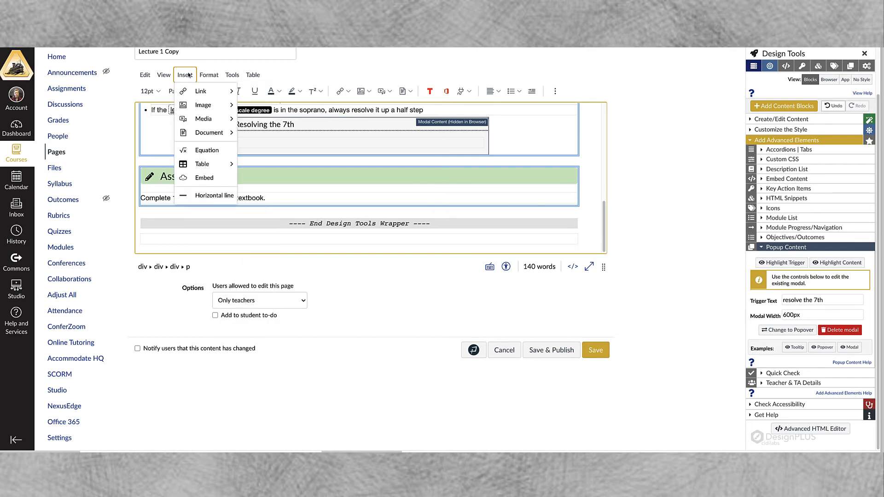
left_click(189, 75)
left_click(186, 75)
mouse_move(203, 105)
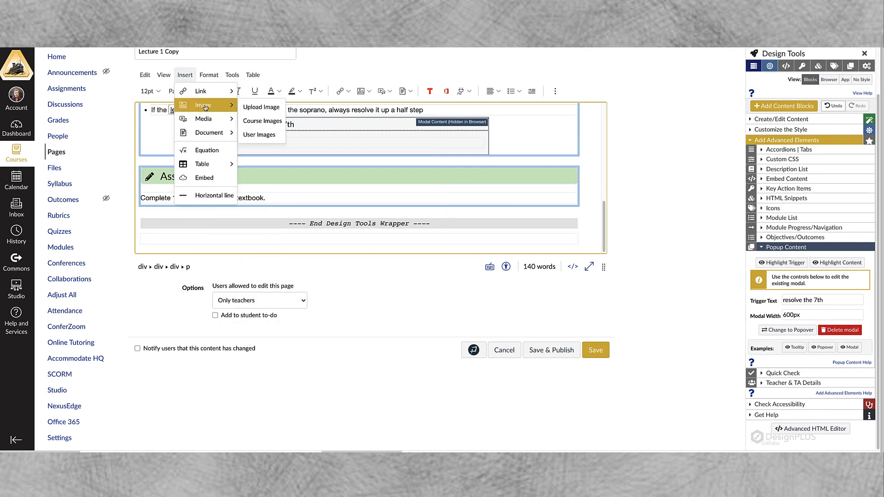
left_click(263, 108)
left_click(339, 187)
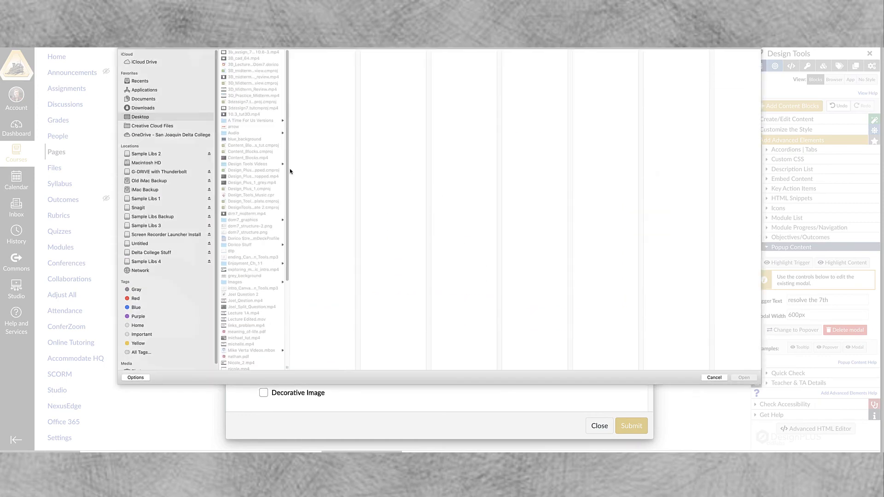
left_click(243, 227)
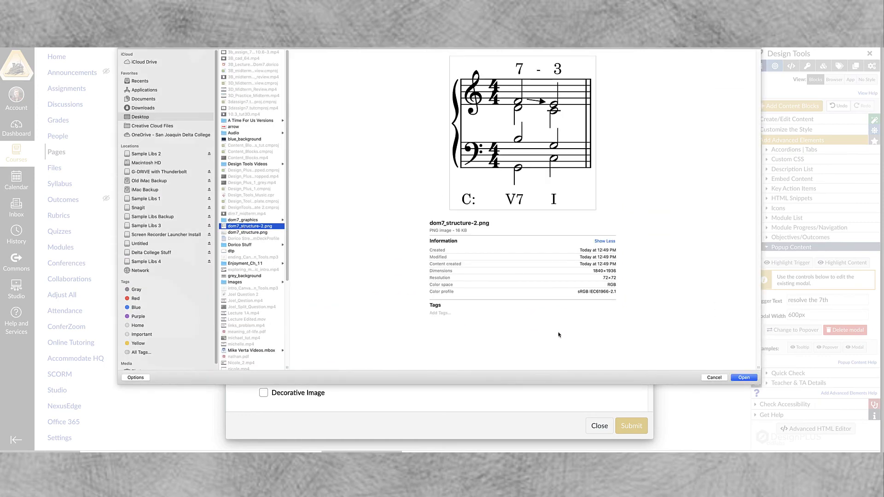
left_click(743, 379)
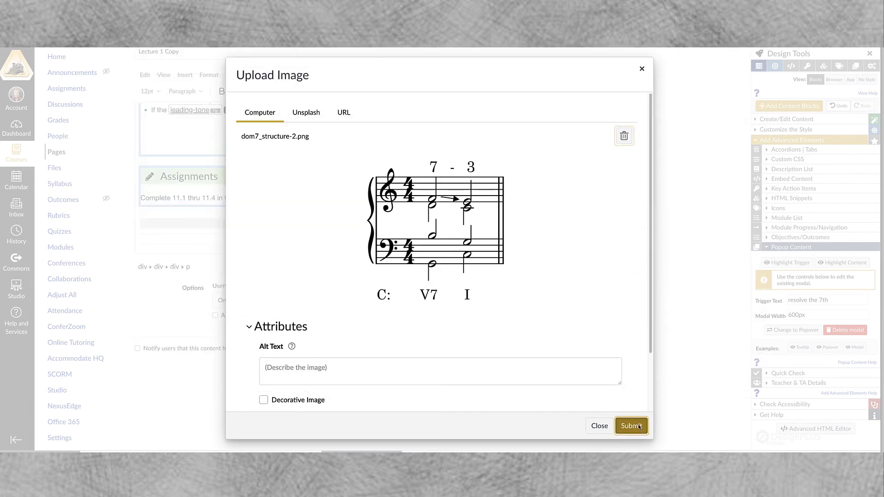
left_click(631, 426)
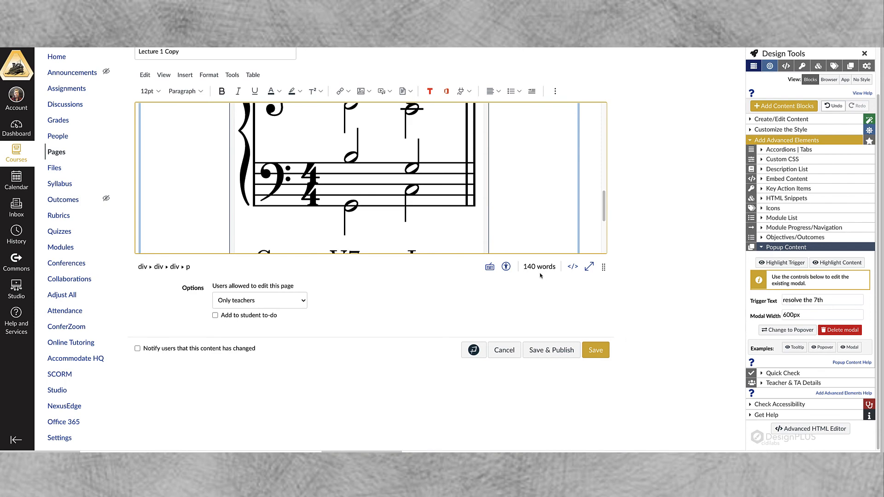
Shrink the music notation image in the modal to just over a third of its inserted width and save the page
left_click(427, 218)
scroll(479, 175, "down", 3)
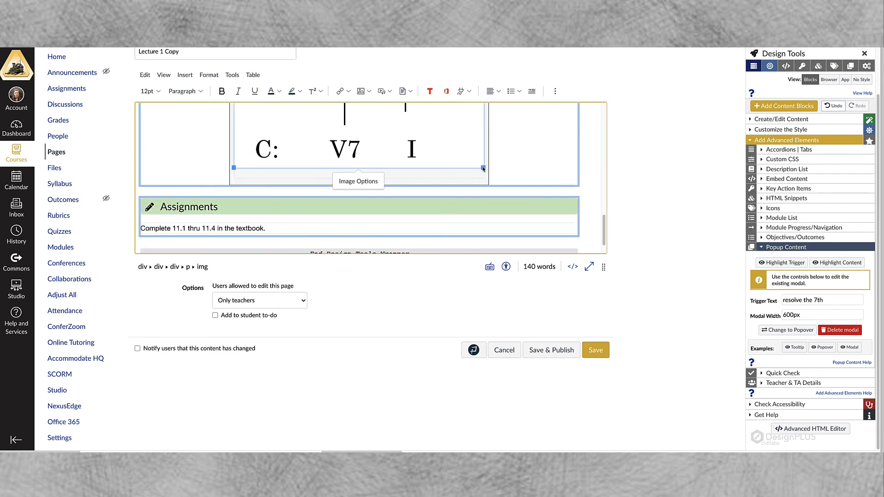
left_click_drag(483, 169, 394, 125)
scroll(383, 156, "up", 1)
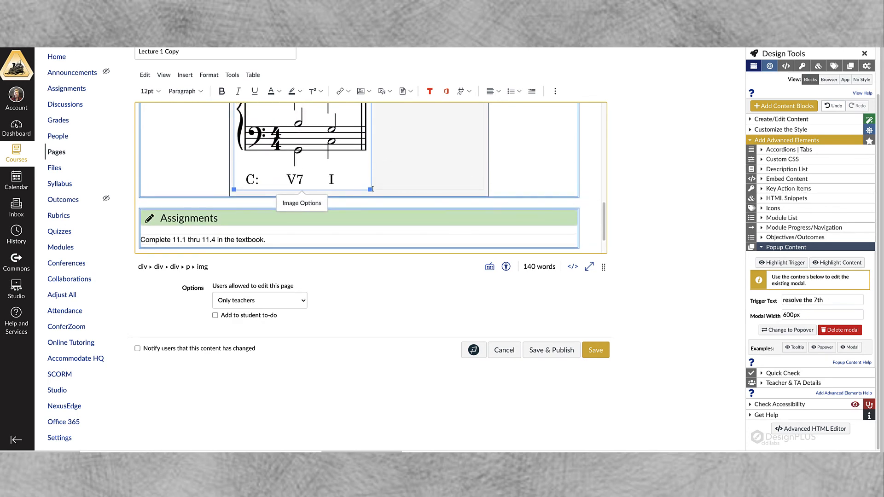
left_click_drag(372, 189, 325, 144)
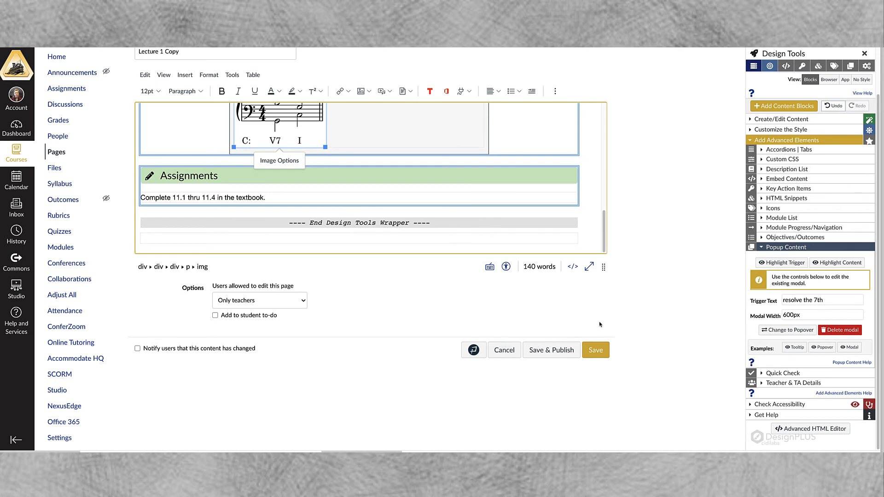
left_click(603, 355)
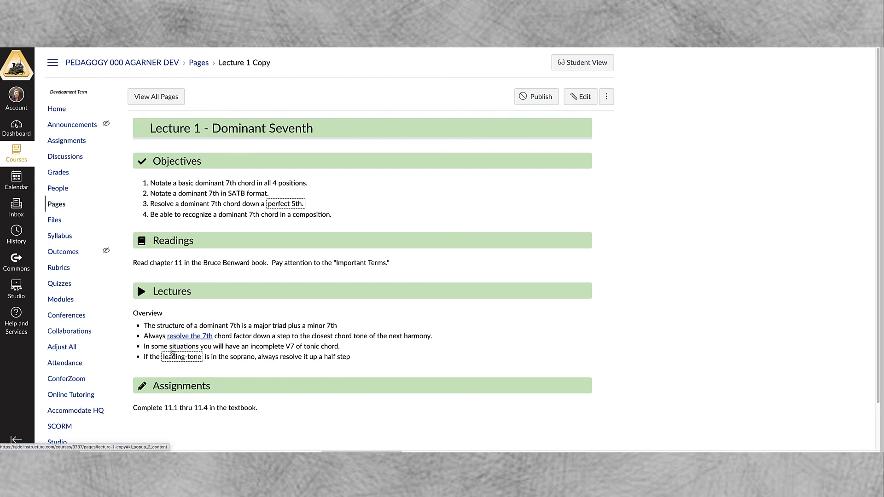
Check the "leading-tone" tooltip, the "perfect 5th." popover and the "resolve the 7th" modal on the saved page, closing the modal again
mouse_move(173, 358)
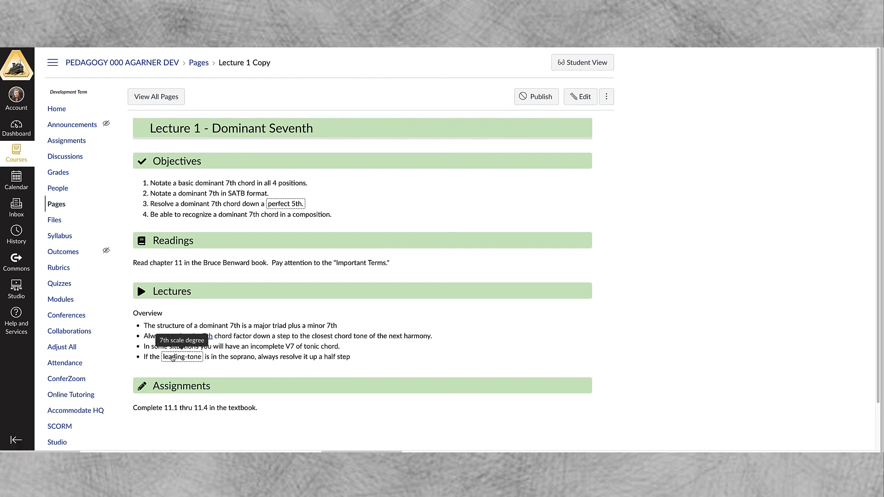
left_click(288, 207)
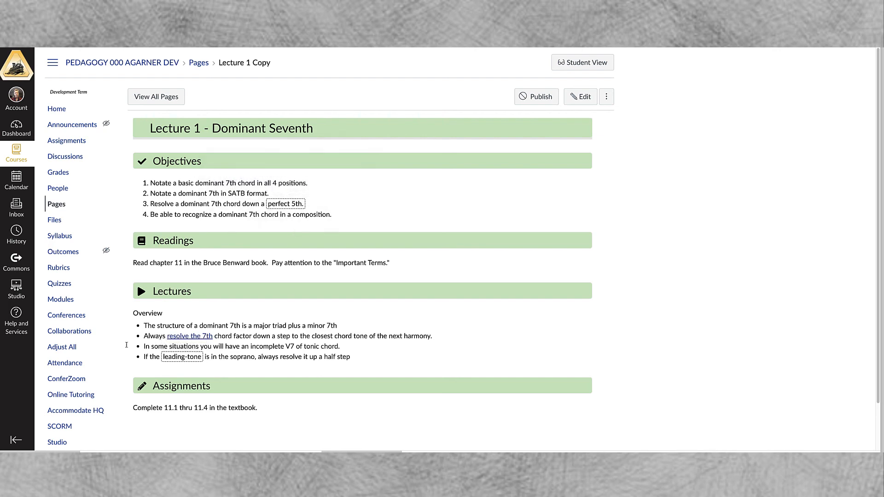
left_click(181, 336)
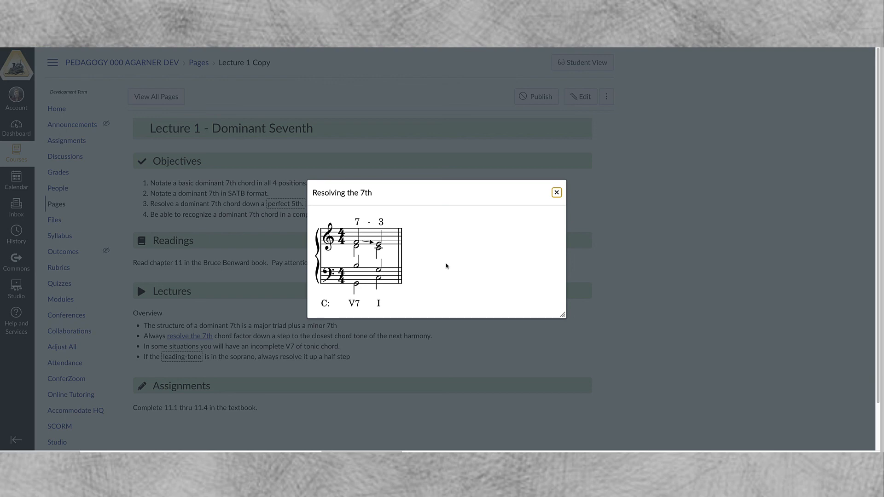
left_click(556, 192)
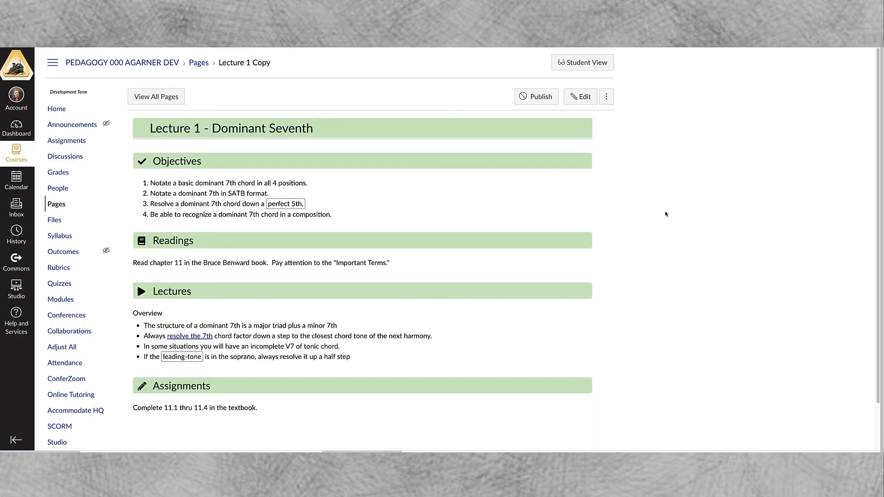